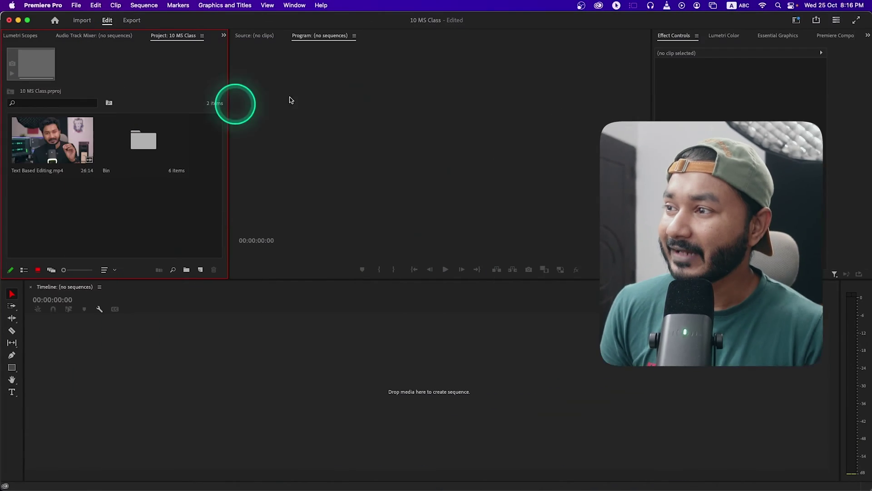
Open the 3840 x 2160 clip Text Based Editing.mp4 from the Project panel to preview it.
{"action": "double_click", "coordinate": [43, 166]}
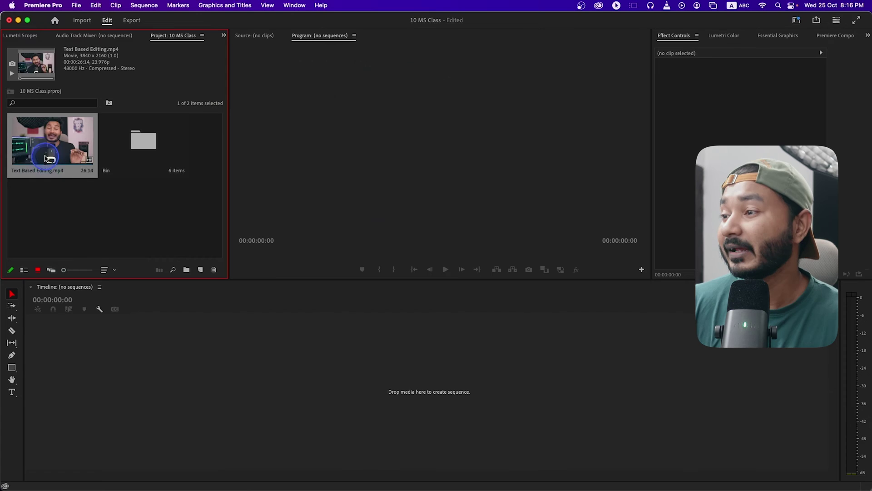
Play Text Based Editing.mp4 in the Source Monitor, then drag it onto the timeline as a new sequence.
{"action": "left_click", "coordinate": [237, 251]}
{"action": "key", "text": "space"}
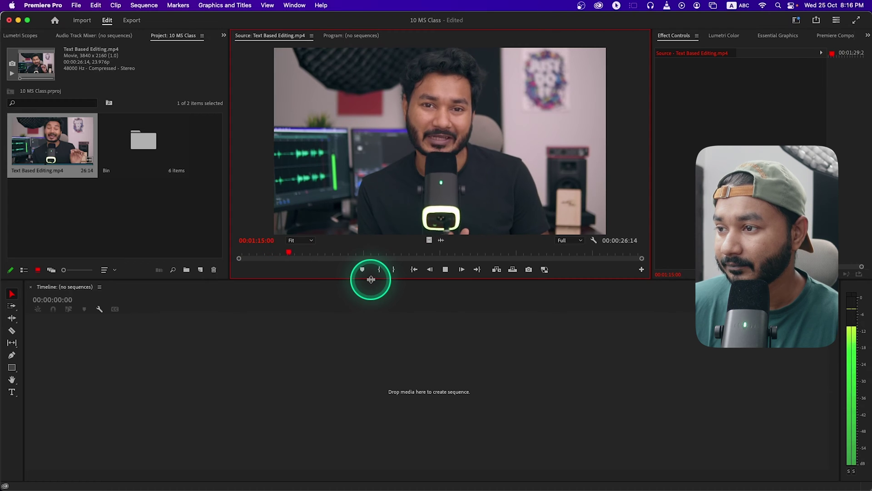
{"action": "left_click", "coordinate": [373, 272]}
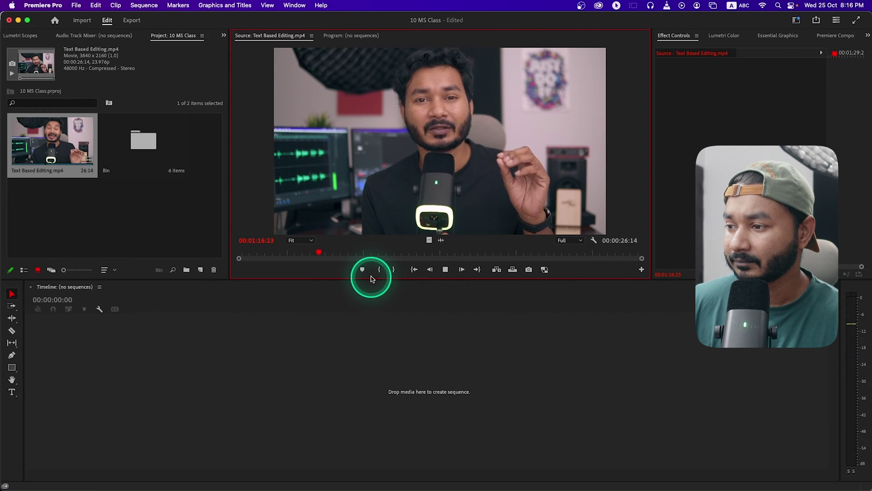
{"action": "key", "text": "space"}
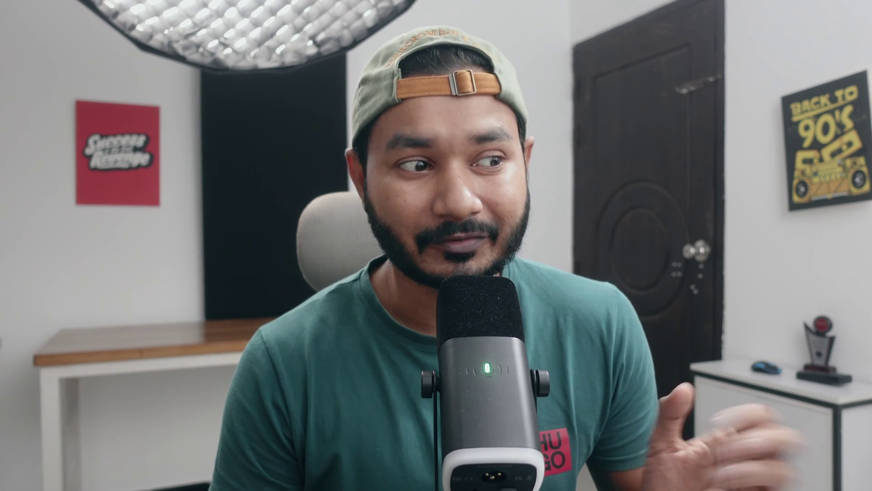
{"action": "left_click", "coordinate": [439, 241]}
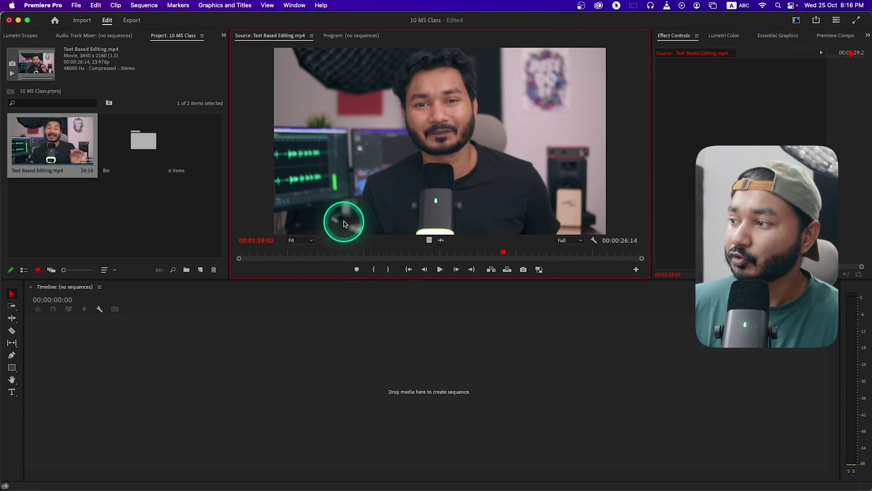
{"action": "left_click_drag", "start_coordinate": [59, 131], "coordinate": [280, 359]}
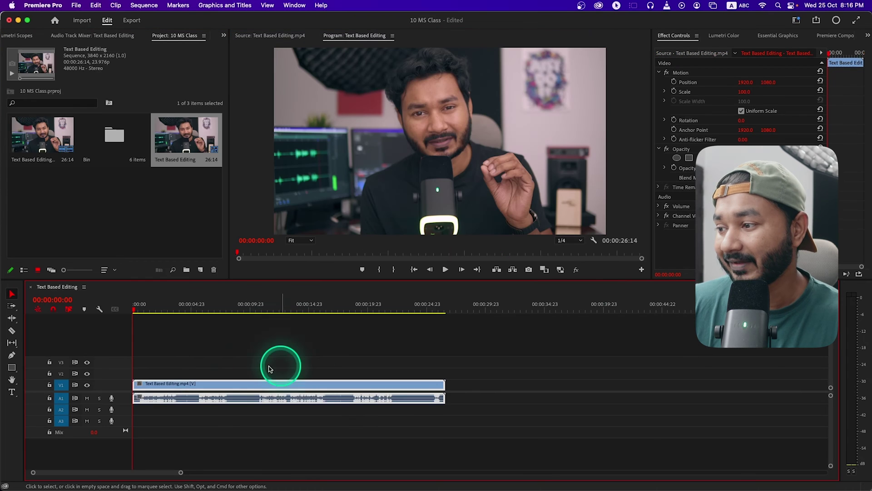
Expand the A1 audio track, zoom the timeline to fit, and ripple-trim the opening silence.
{"action": "double_click", "coordinate": [119, 402]}
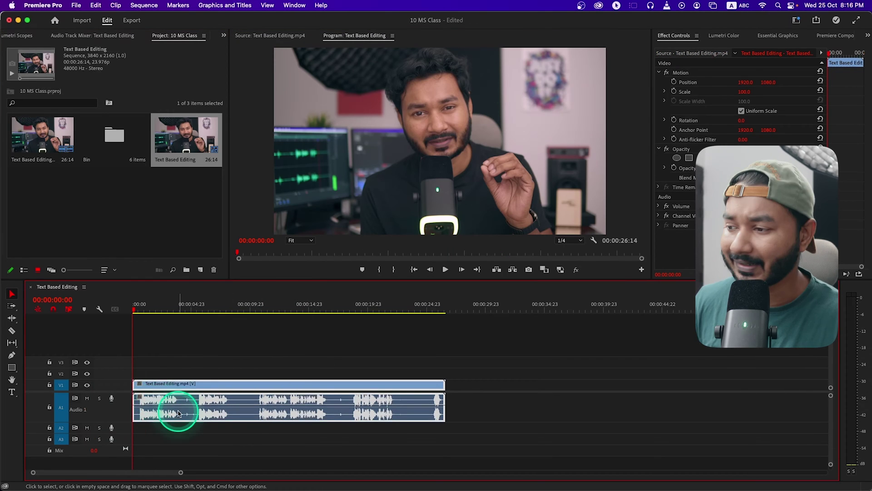
{"action": "key", "text": "="}
{"action": "key", "text": "="}
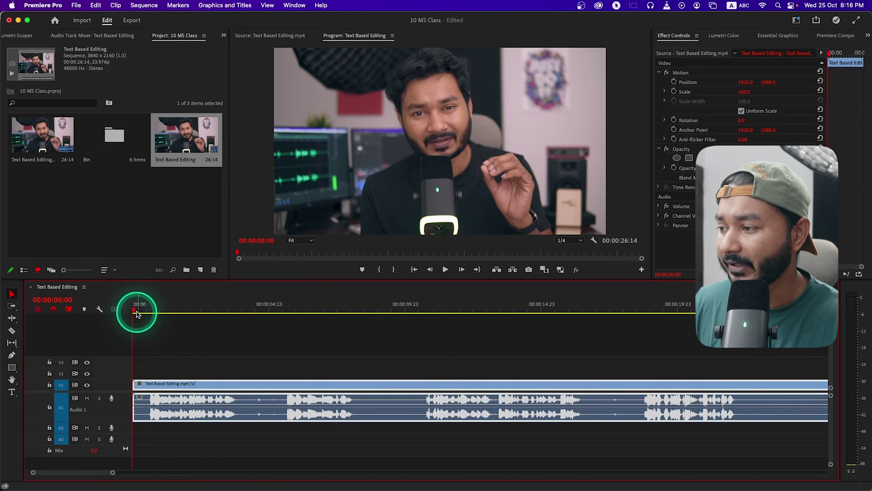
{"action": "left_click", "coordinate": [146, 310]}
{"action": "left_click_drag", "start_coordinate": [146, 310], "coordinate": [150, 310]}
{"action": "key", "text": "q"}
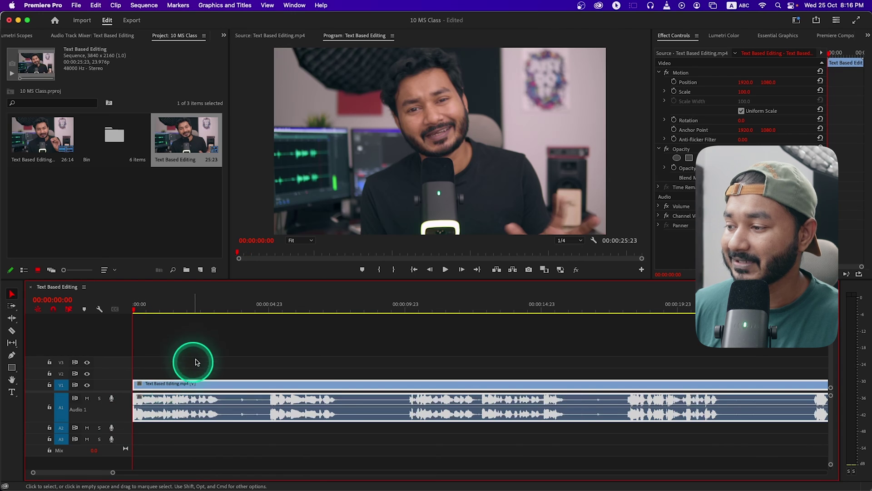
Cut and ripple-delete the next two pauses by hand, then undo the last removal.
{"action": "left_click", "coordinate": [214, 310]}
{"action": "left_click_drag", "start_coordinate": [214, 310], "coordinate": [269, 316]}
{"action": "key", "text": "super+k"}
{"action": "key", "text": "q"}
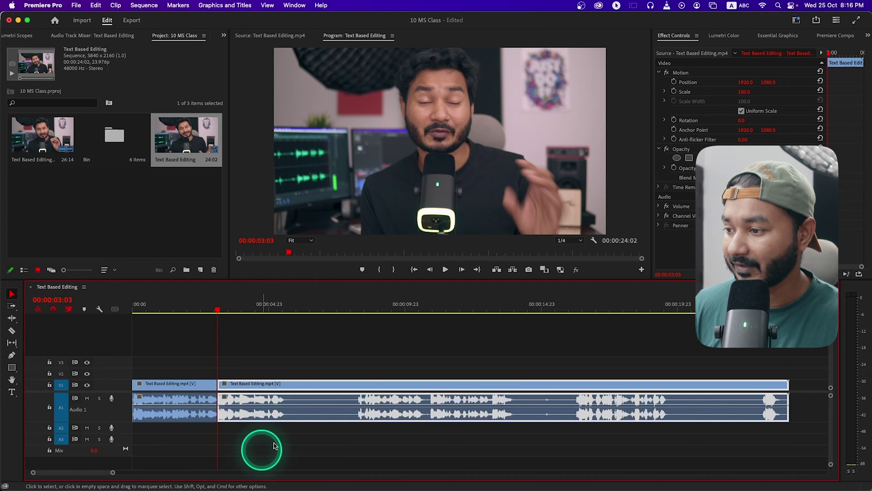
{"action": "left_click", "coordinate": [287, 306]}
{"action": "key", "text": "super+k"}
{"action": "left_click_drag", "start_coordinate": [306, 306], "coordinate": [358, 317]}
{"action": "key", "text": "q"}
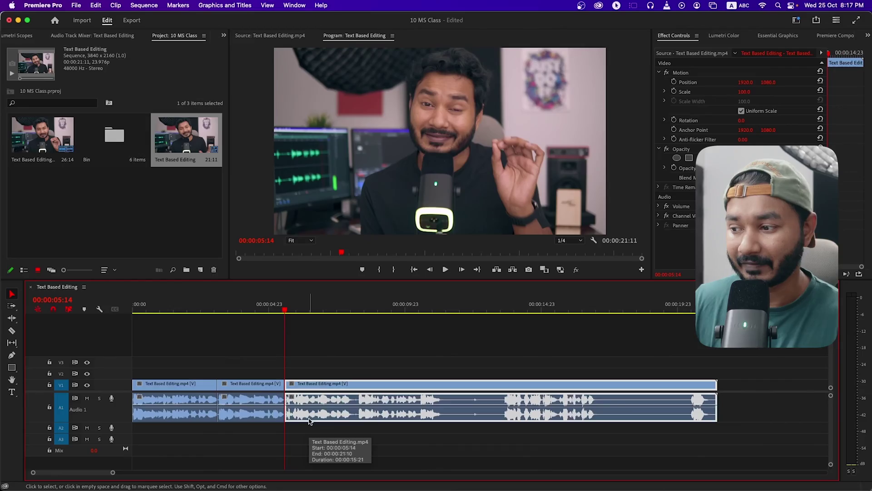
{"action": "left_click", "coordinate": [310, 420]}
{"action": "key", "text": "super+z"}
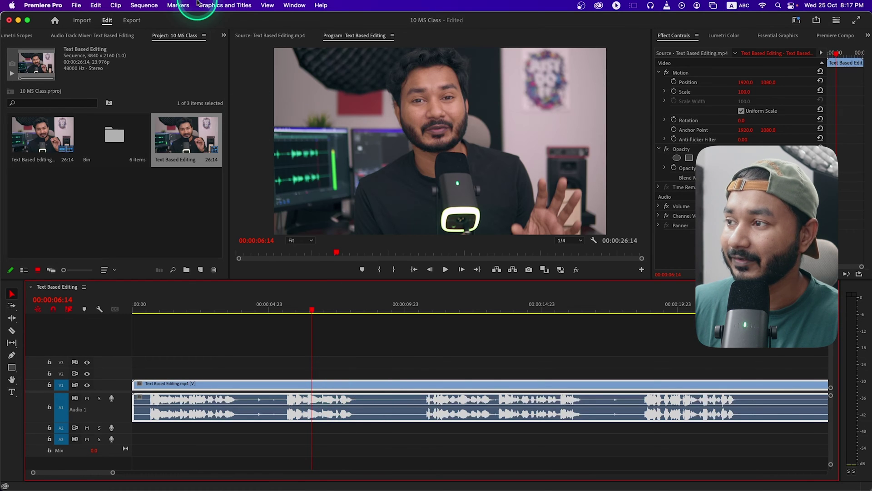
Open the Text panel from the Window menu and transcribe the selected timeline clip.
{"action": "left_click", "coordinate": [285, 7]}
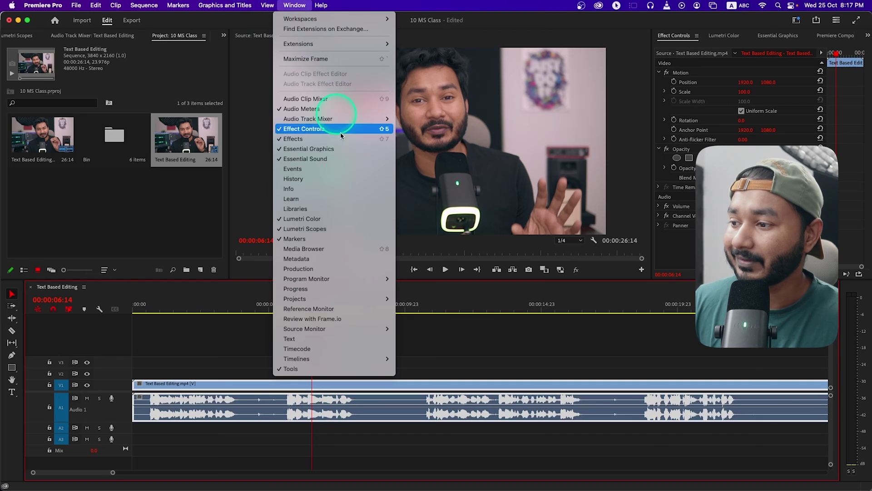
{"action": "left_click", "coordinate": [319, 343]}
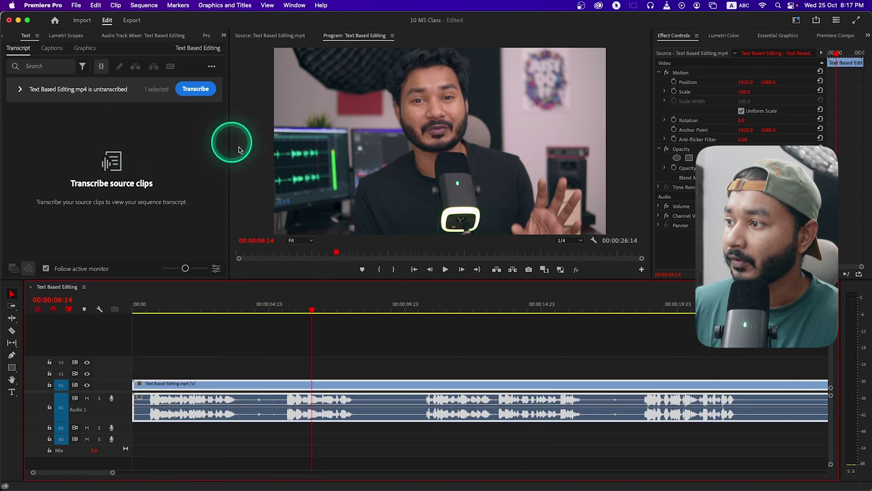
{"action": "left_click", "coordinate": [394, 375]}
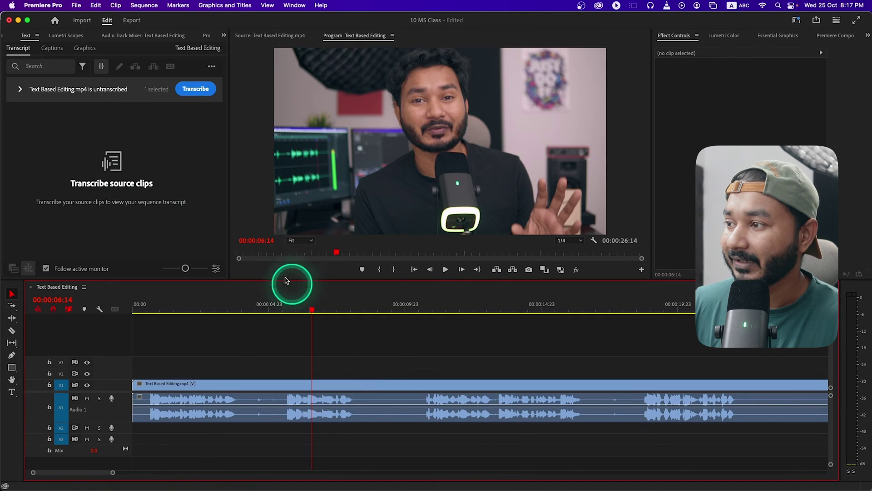
{"action": "left_click", "coordinate": [334, 388]}
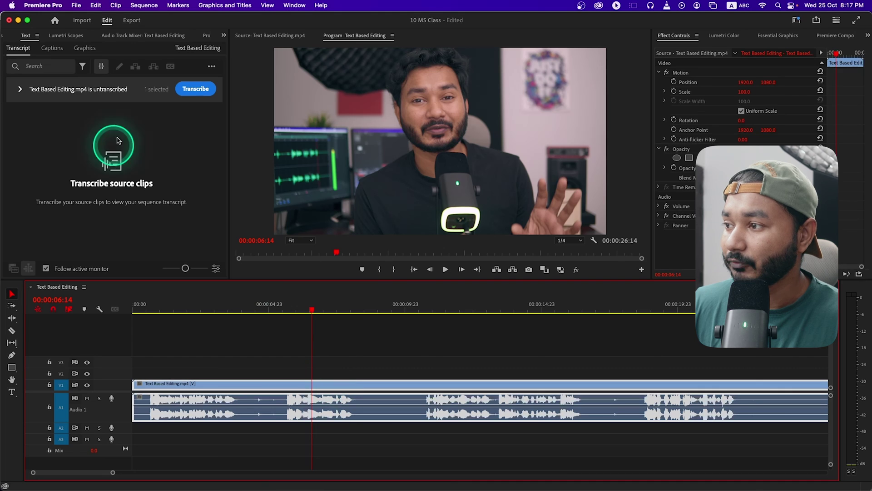
{"action": "left_click", "coordinate": [196, 89]}
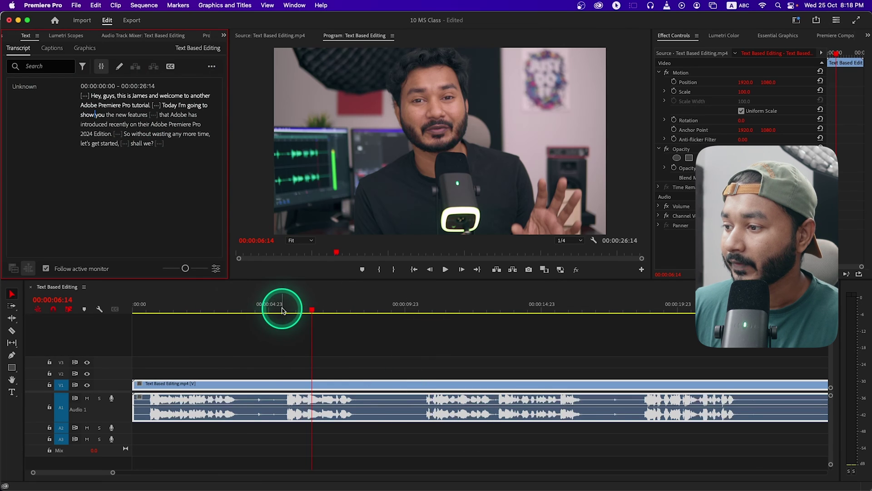
Cut (Extract) the pause after 'tutorial.', undo it, and open the transcript filter.
{"action": "left_click", "coordinate": [254, 309]}
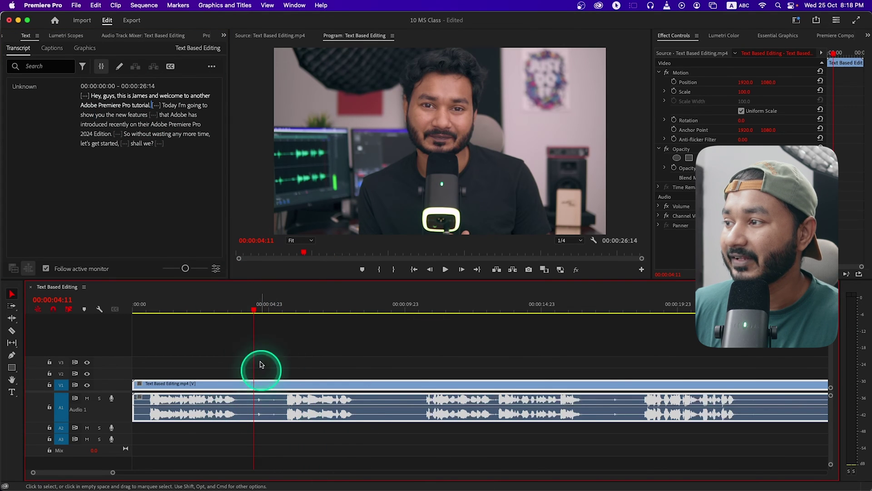
{"action": "left_click", "coordinate": [155, 108]}
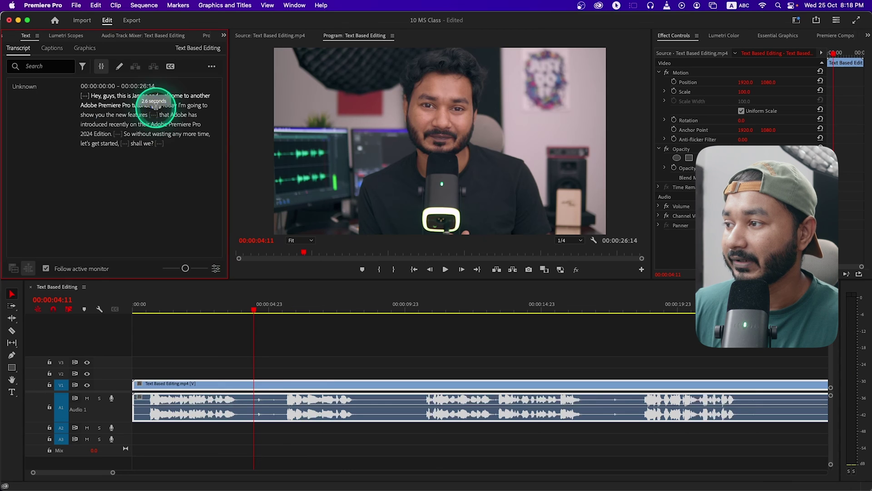
{"action": "right_click", "coordinate": [156, 106]}
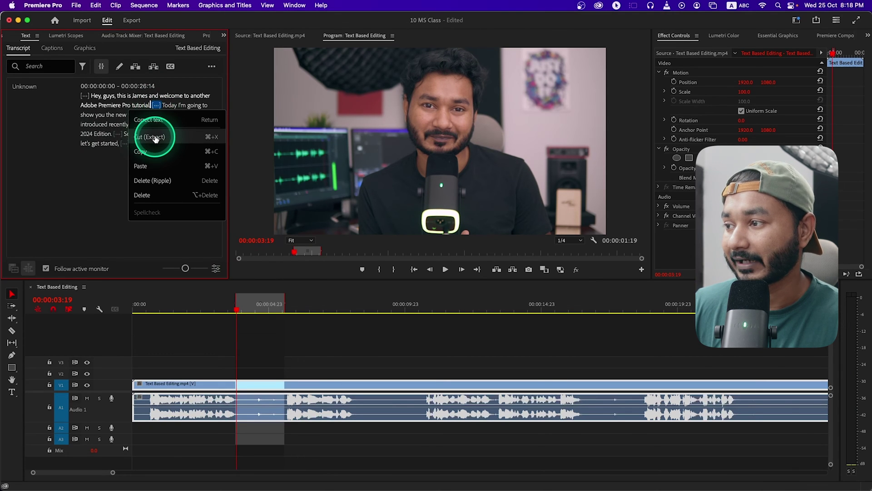
{"action": "left_click", "coordinate": [155, 138]}
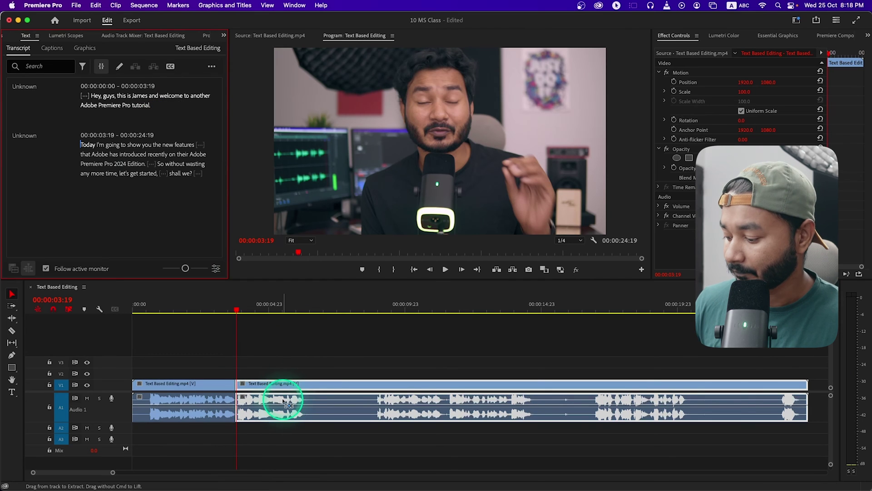
{"action": "key", "text": "super+z"}
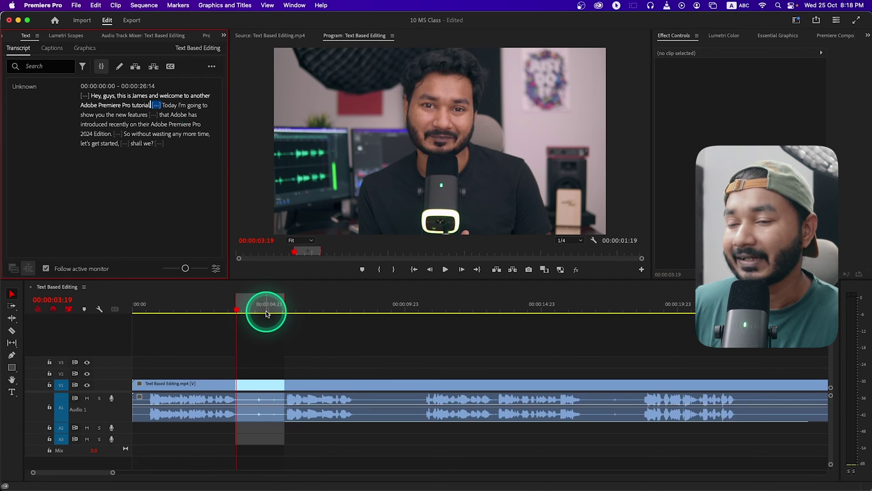
{"action": "left_click", "coordinate": [178, 237]}
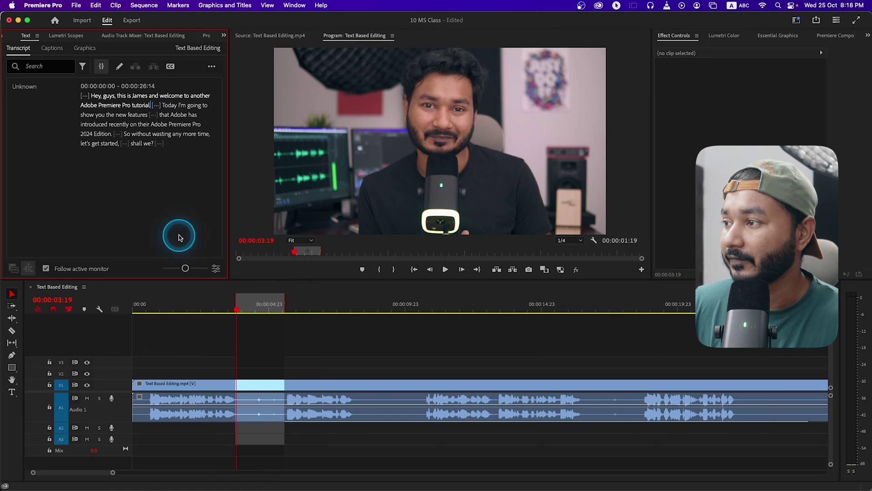
{"action": "left_click", "coordinate": [83, 68]}
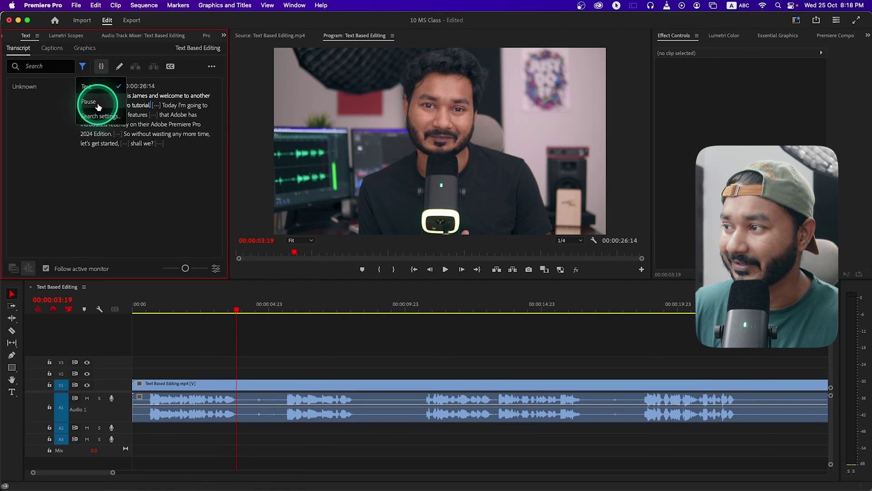
Filter the transcript to Pause and step through the found pauses.
{"action": "left_click", "coordinate": [97, 105]}
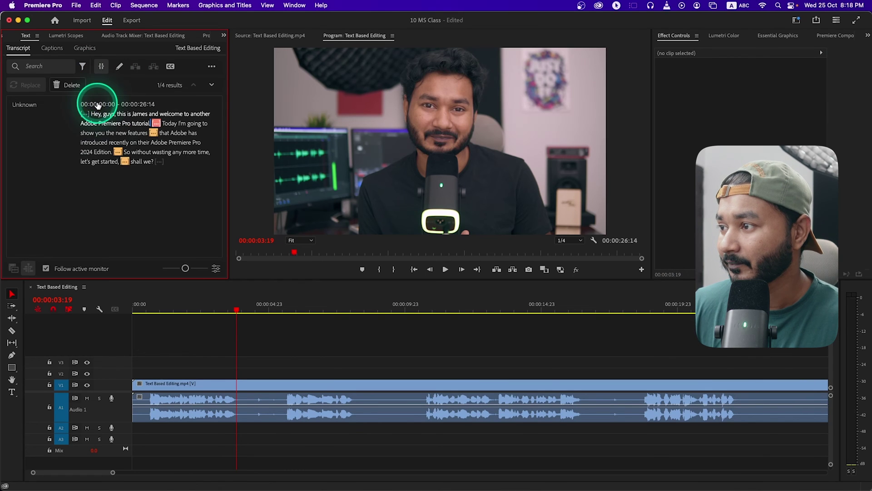
{"action": "left_click", "coordinate": [153, 132]}
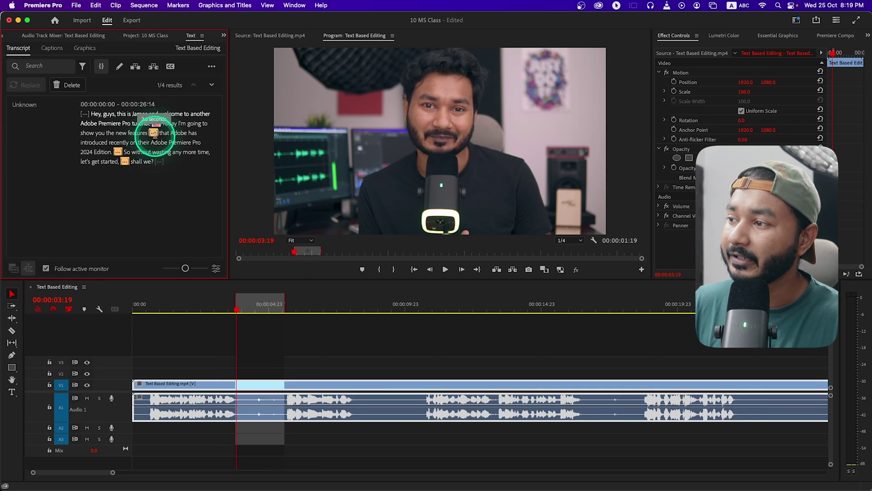
{"action": "left_click", "coordinate": [154, 132]}
{"action": "left_click", "coordinate": [154, 123]}
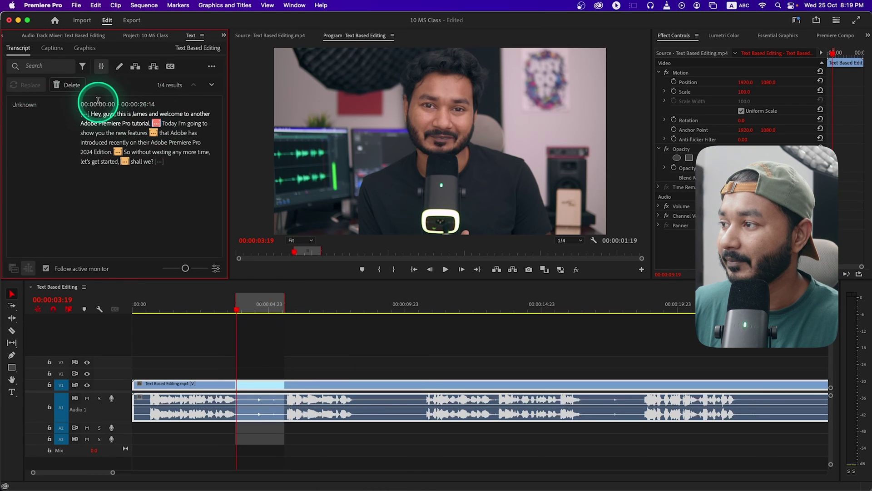
Delete all four found pauses using the Extract option.
{"action": "left_click", "coordinate": [76, 86]}
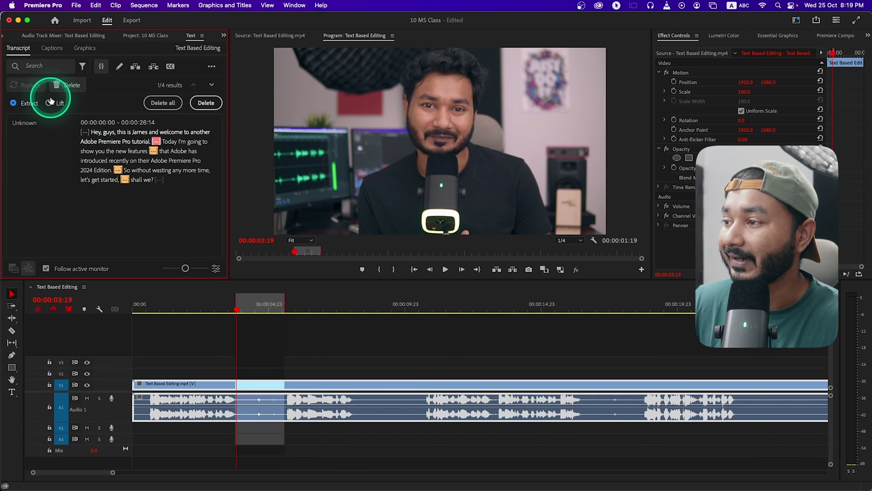
{"action": "left_click", "coordinate": [171, 107]}
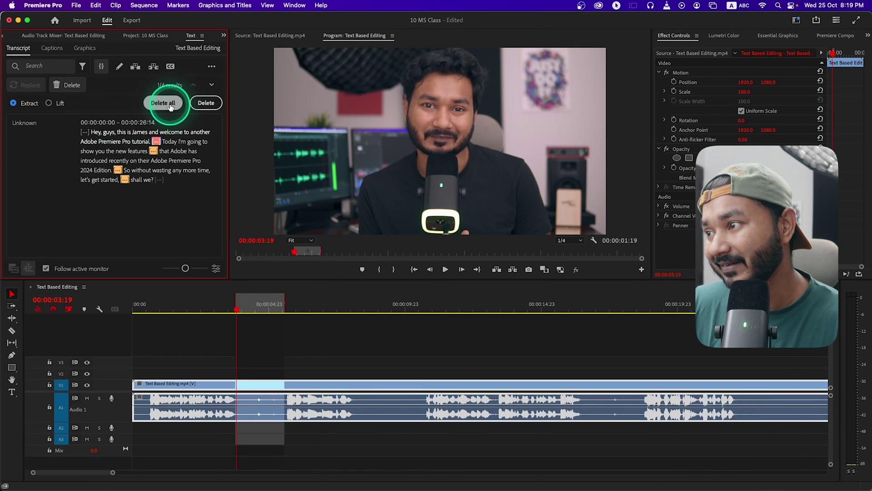
{"action": "left_click", "coordinate": [204, 104]}
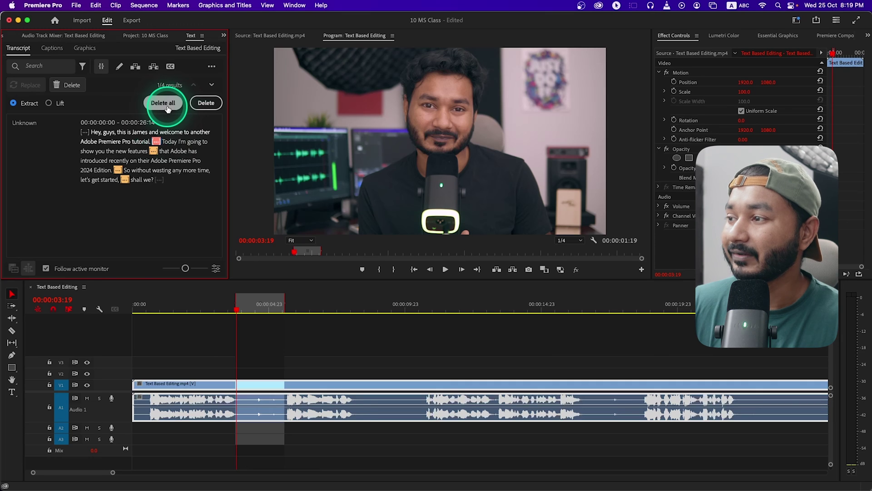
{"action": "left_click", "coordinate": [167, 108]}
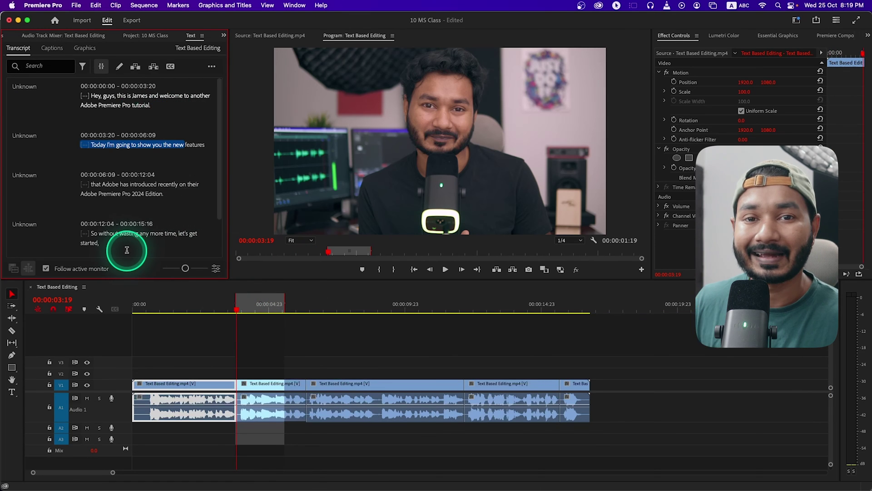
Play back the pause-free sequence zoomed out, stopping near 00:00:16:14.
{"action": "left_click", "coordinate": [216, 312]}
{"action": "key", "text": "space"}
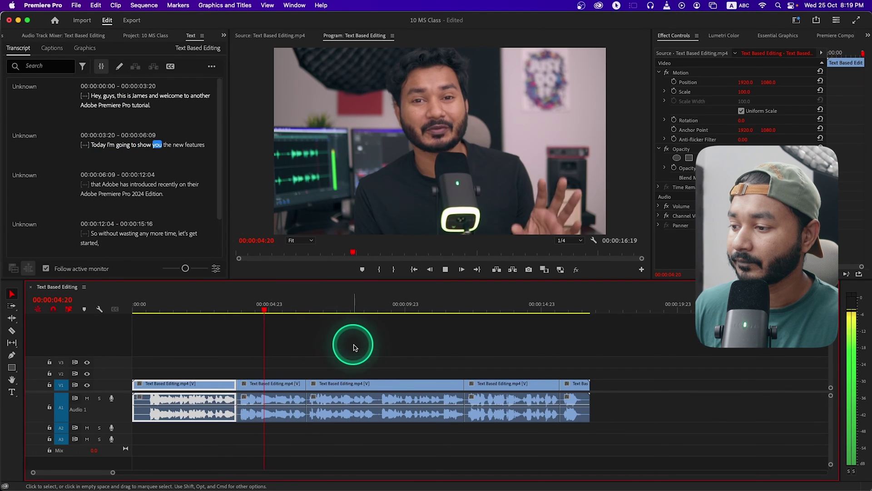
{"action": "key", "text": "minus"}
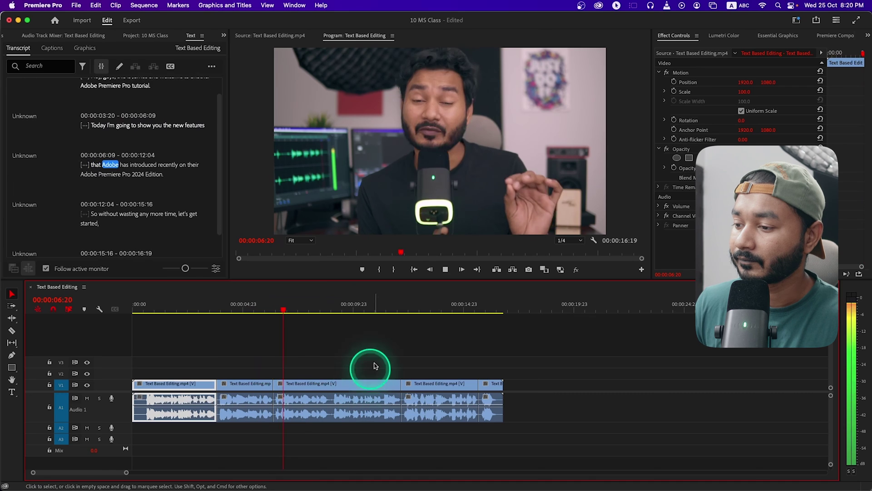
{"action": "left_click", "coordinate": [399, 333]}
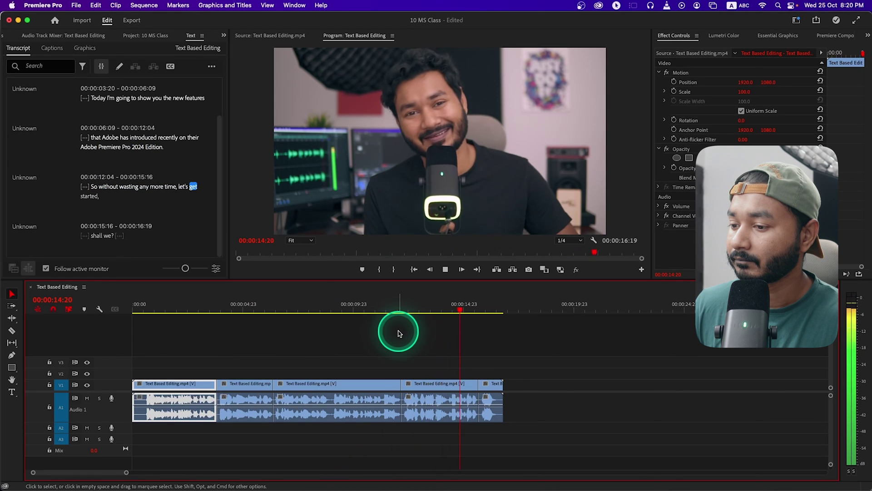
{"action": "key", "text": "space"}
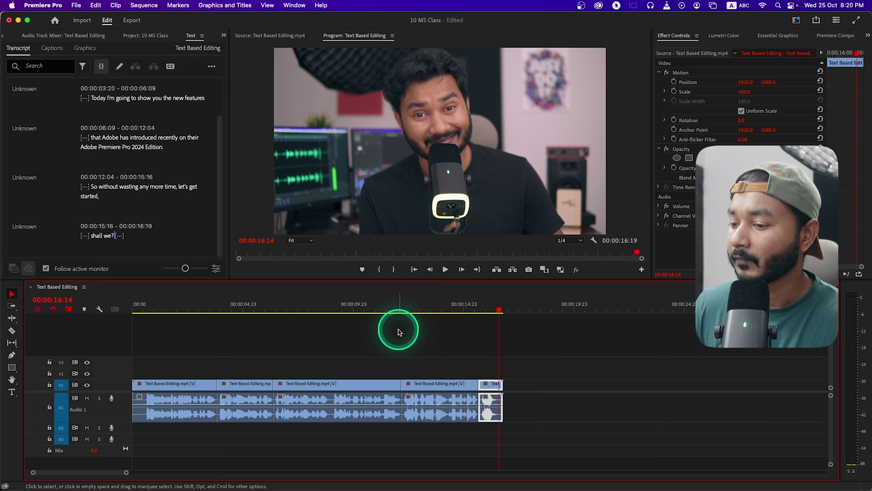